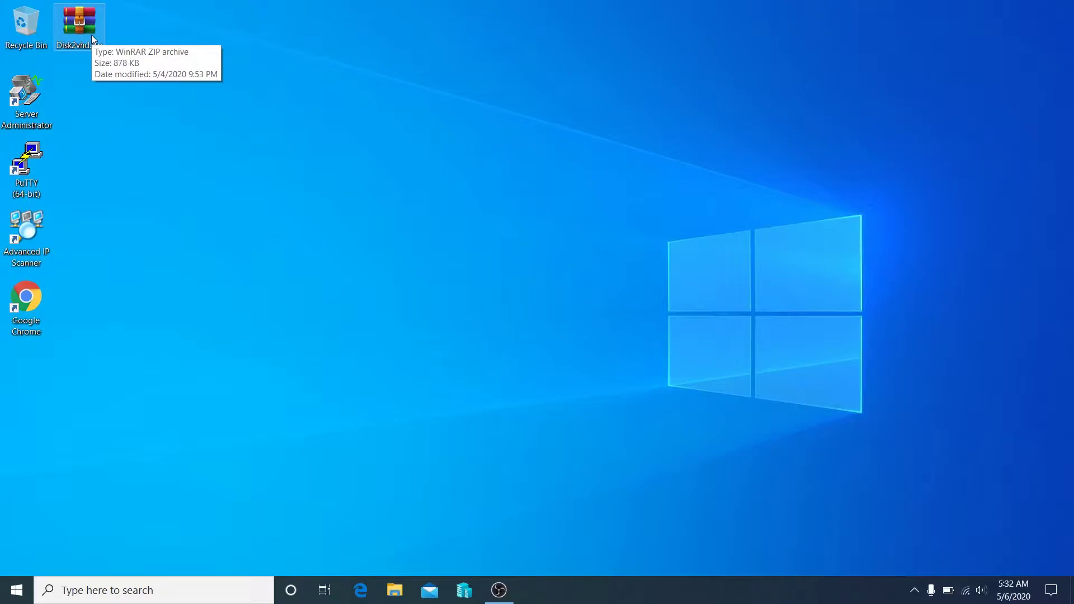
Extract Disk2vhd.zip onto the desktop with Extract Here.
left_click(92, 35)
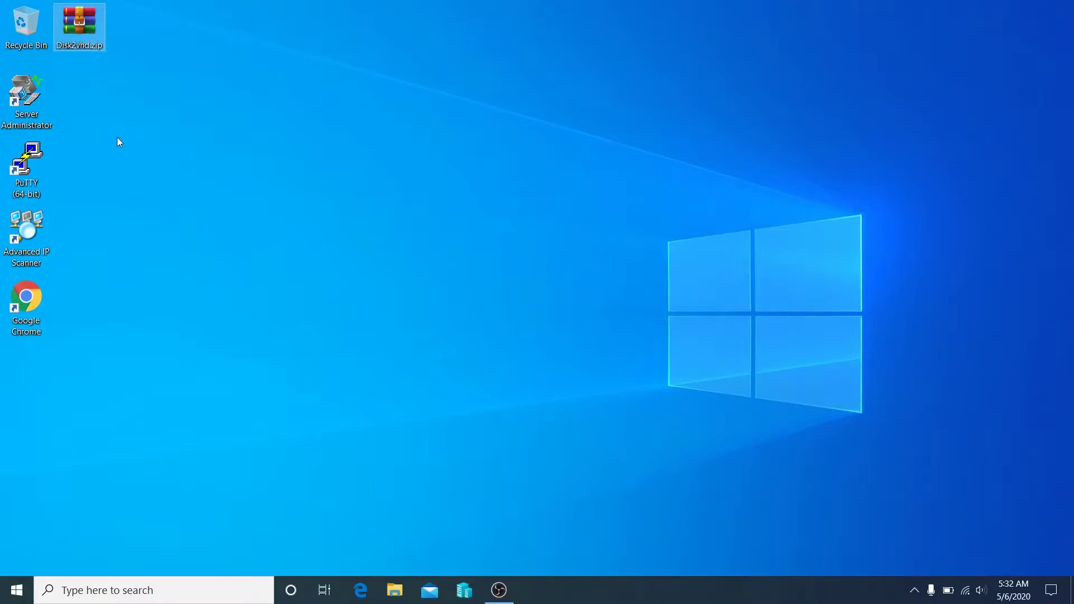
right_click(73, 24)
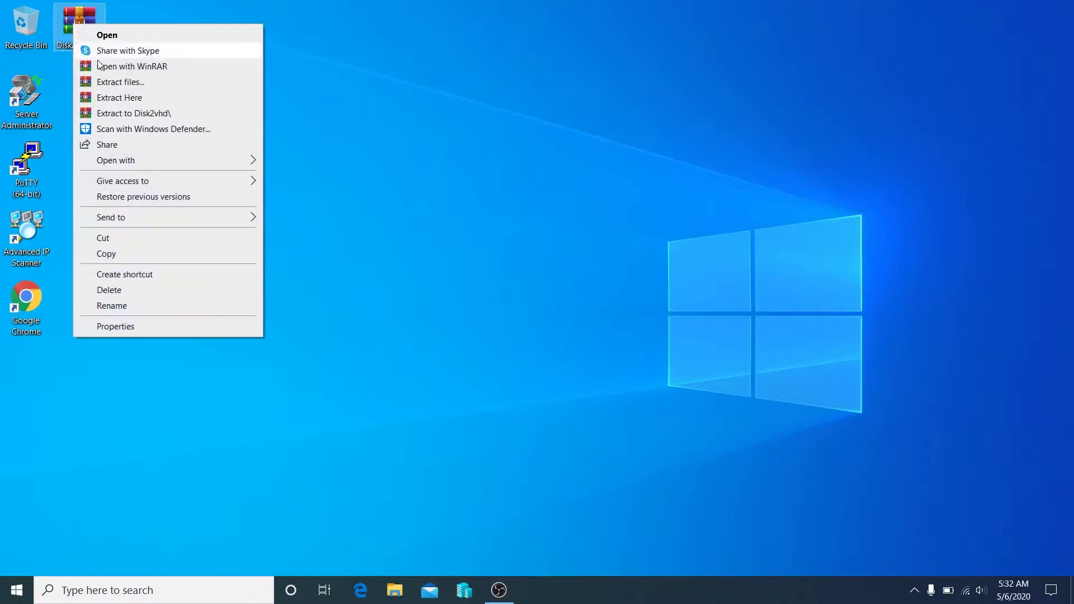
left_click(131, 113)
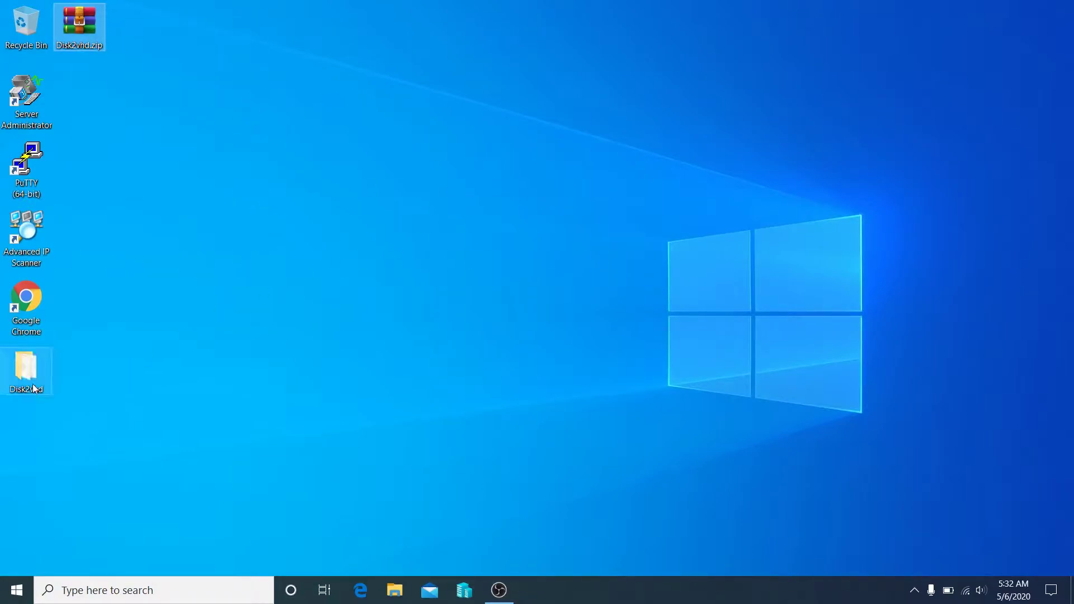
Launch disk2vhd.exe from the Disk2vhd folder and agree to its licence.
double_click(33, 388)
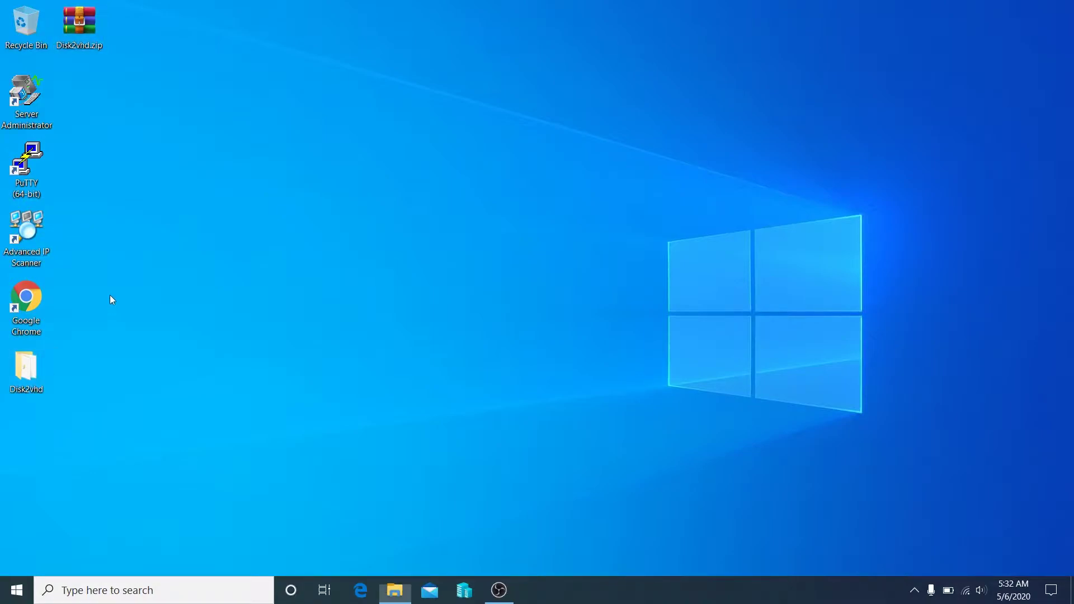
double_click(312, 196)
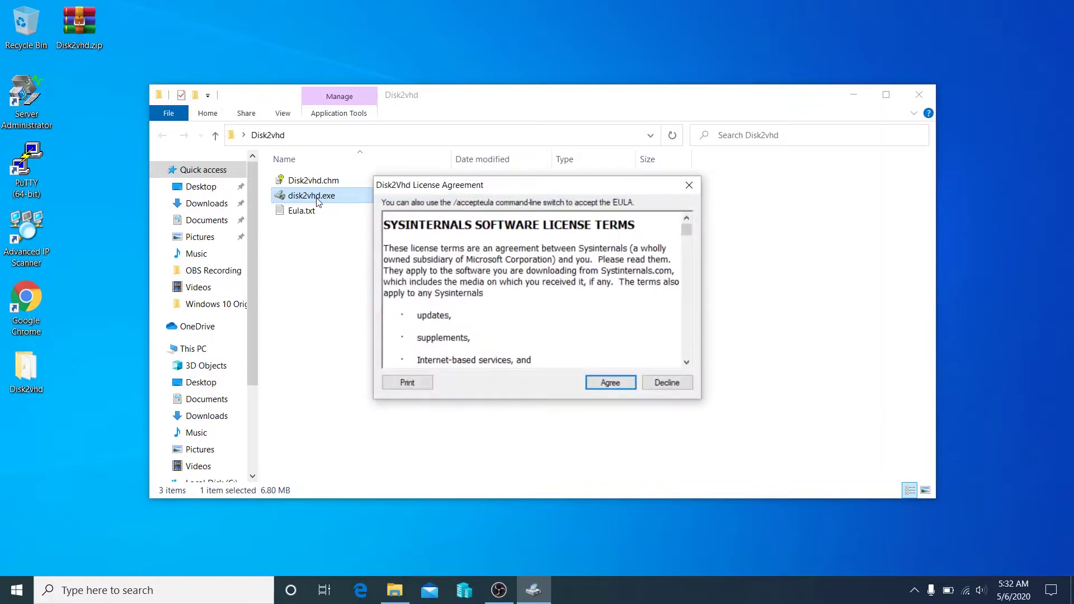
left_click(620, 380)
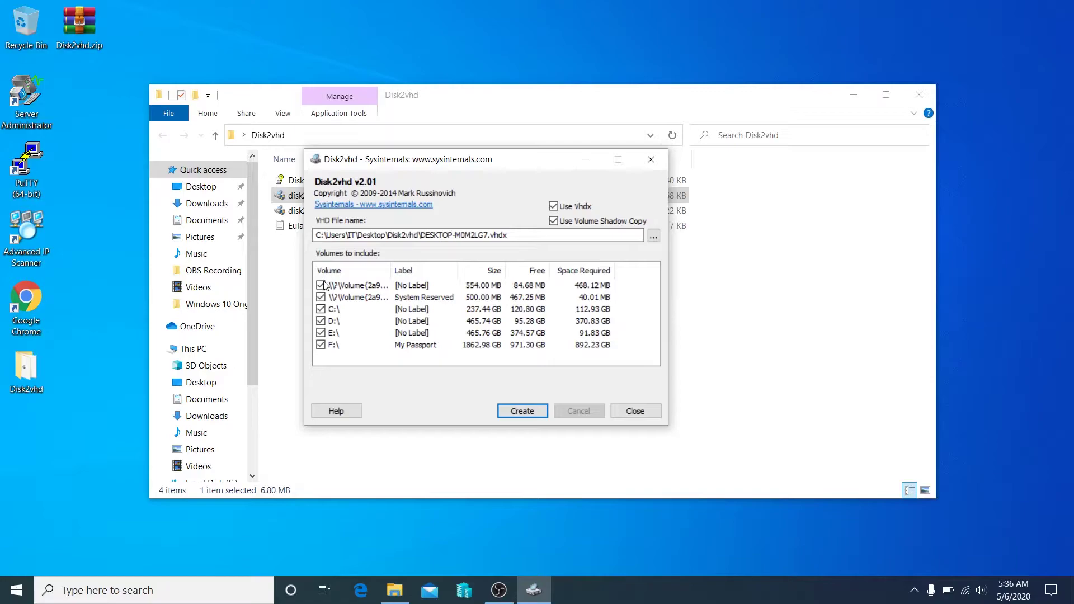
Uncheck volumes D:\, E:\ and F:\ in the Volumes to include list.
left_click(321, 321)
left_click(321, 333)
left_click(321, 344)
Set the output VHD file to TEST.vhdx in F:\Hyper v Test.
left_click(653, 237)
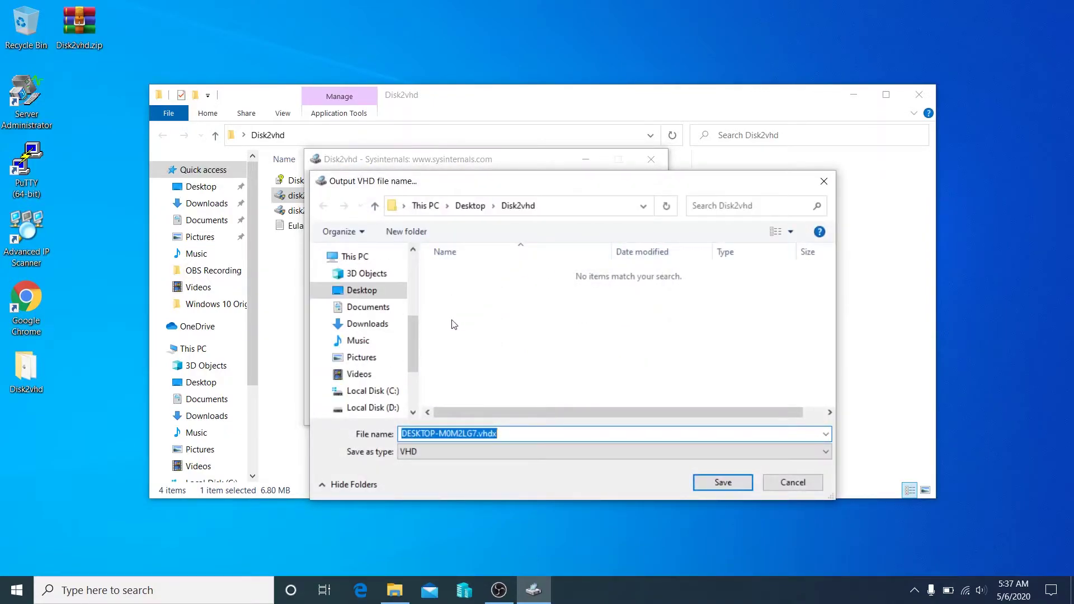
scroll(415, 335, "down", 2)
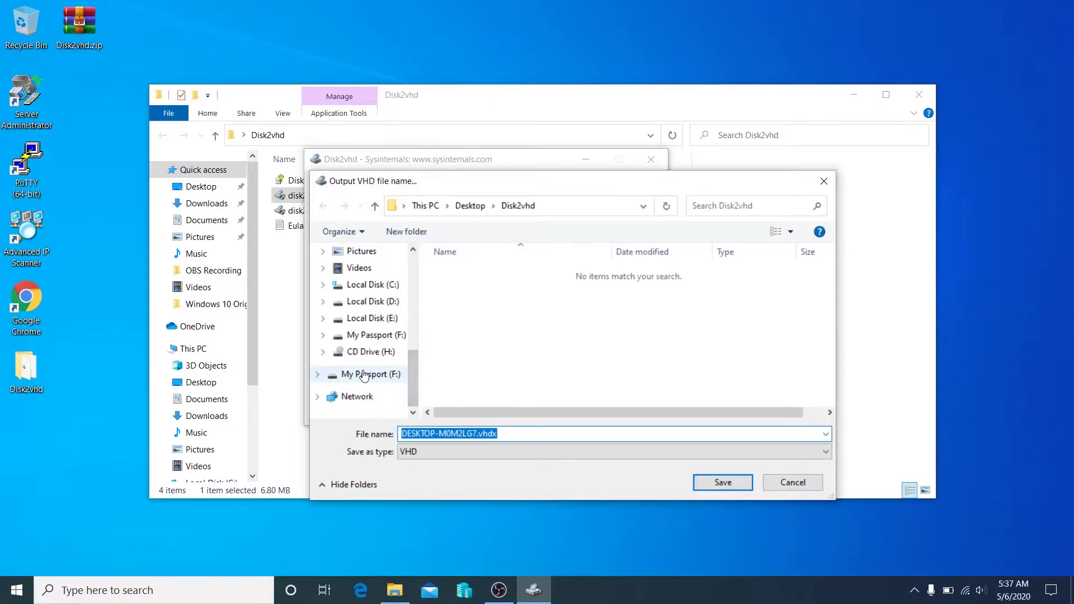
left_click(363, 375)
double_click(457, 287)
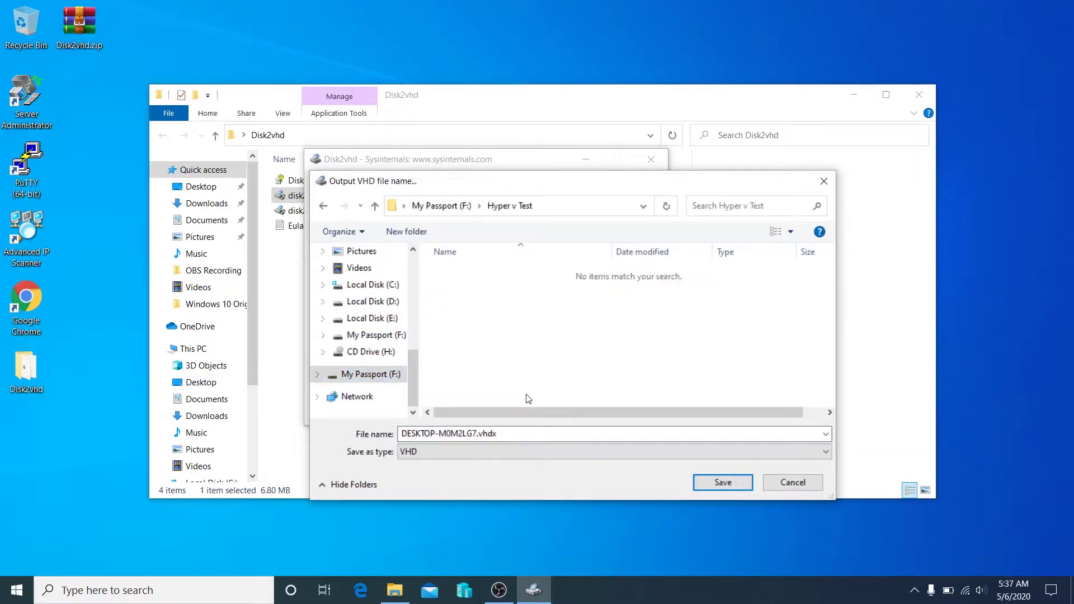
left_click(504, 434)
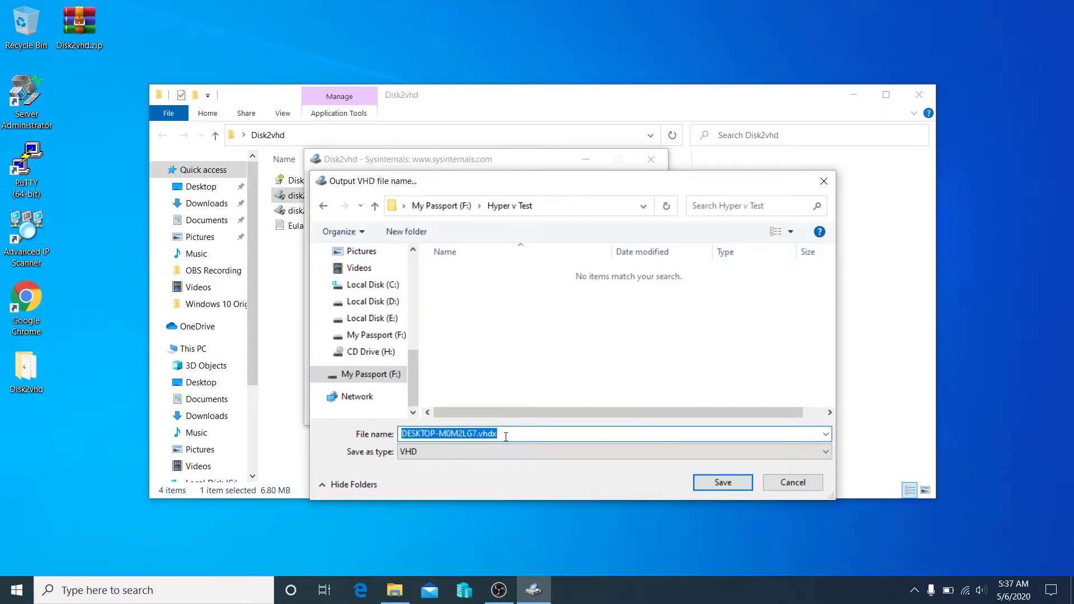
type("TEST")
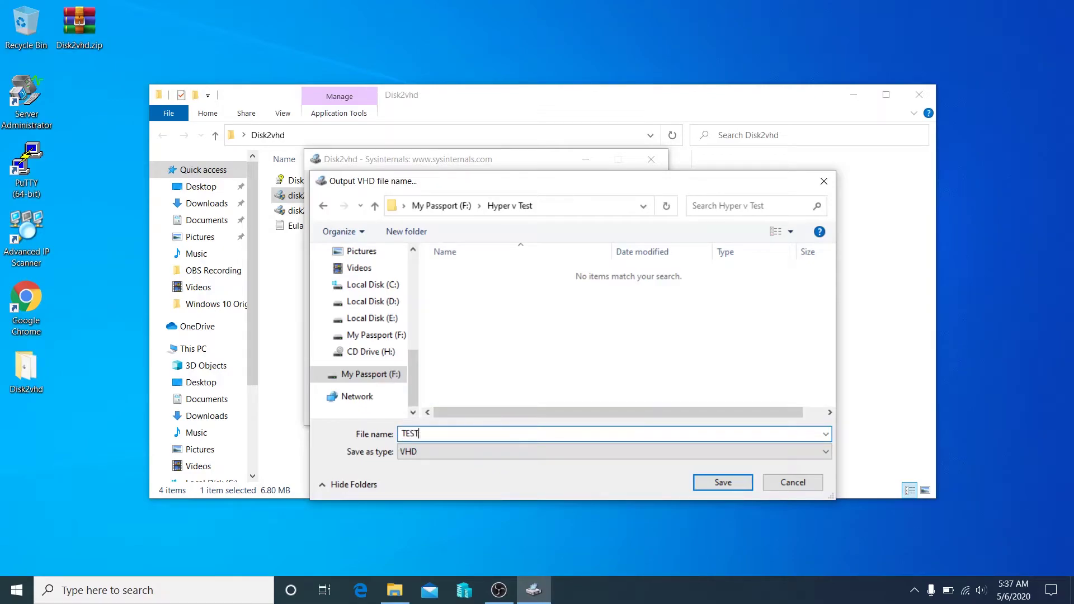
left_click(718, 484)
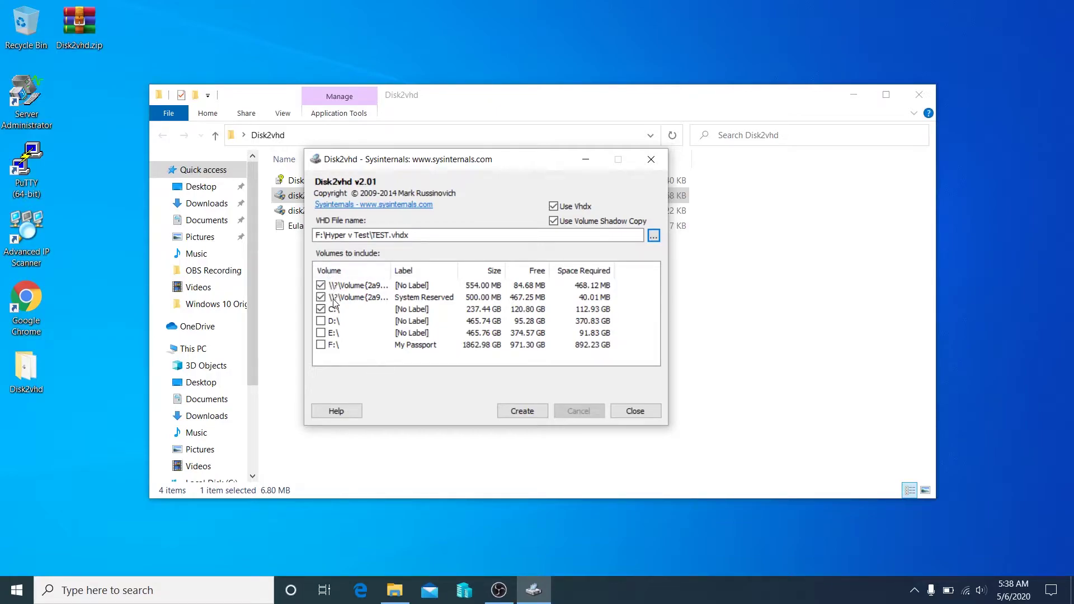
Create TEST.vhdx from the selected volumes and close Disk2vhd once it succeeds.
left_click(518, 410)
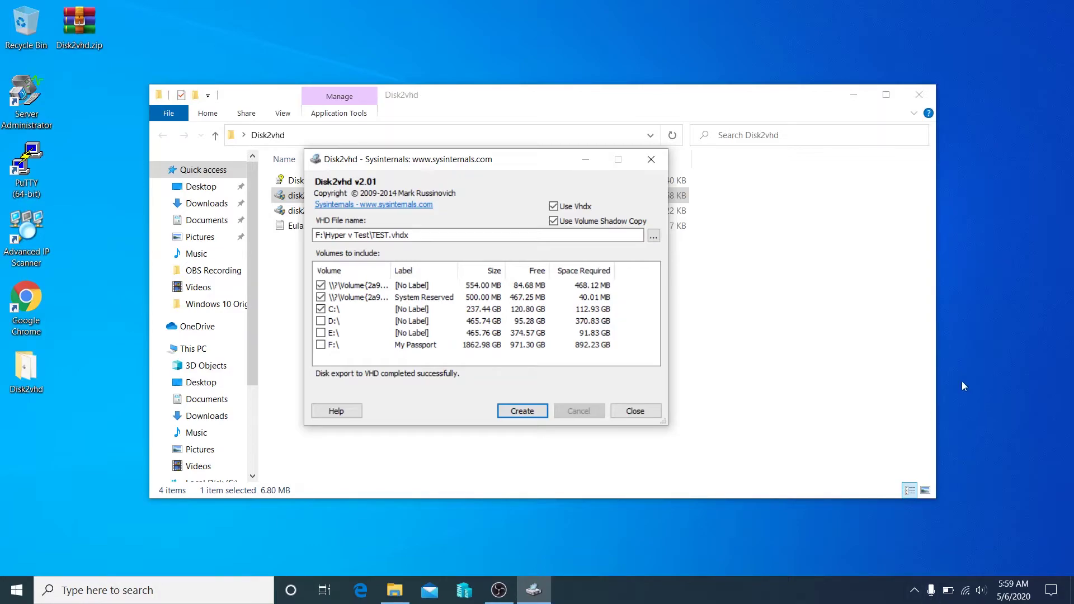
left_click(648, 414)
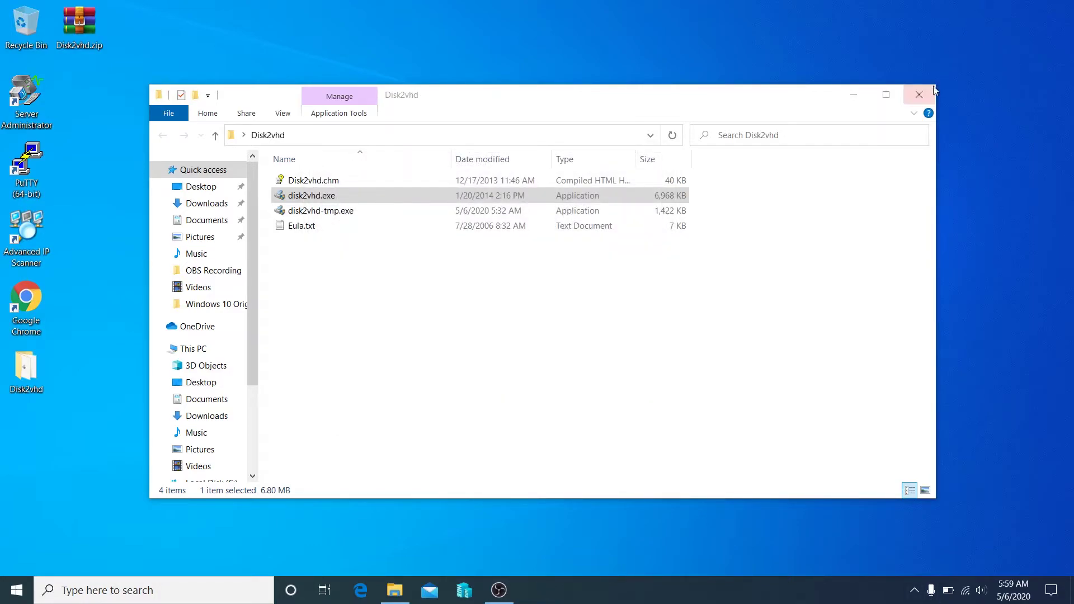
Close the Disk2vhd folder window and bring up Hyper-V Manager from the taskbar.
left_click(918, 95)
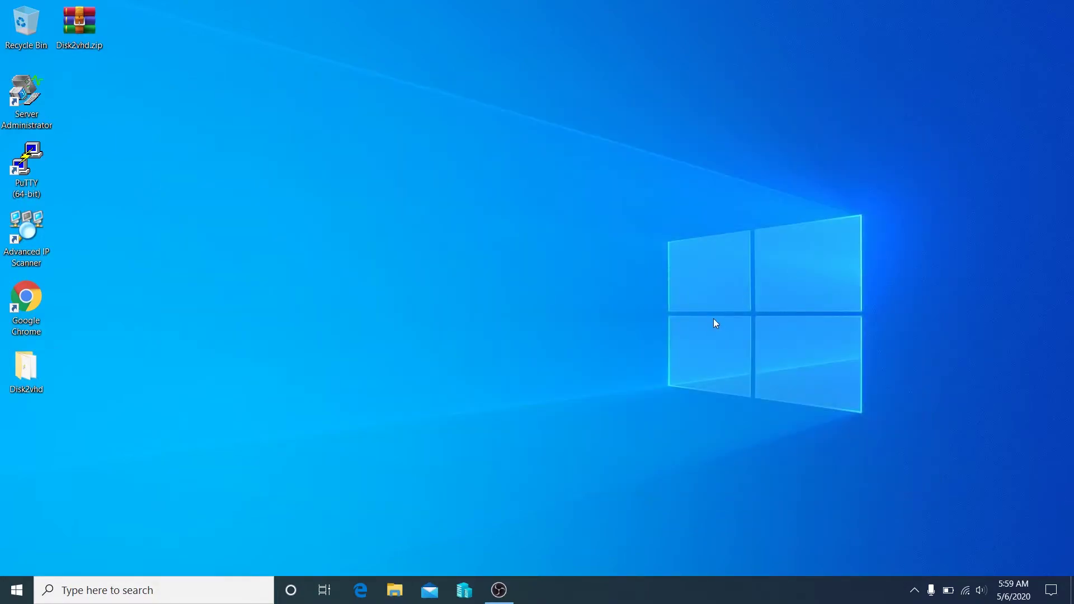
left_click(465, 591)
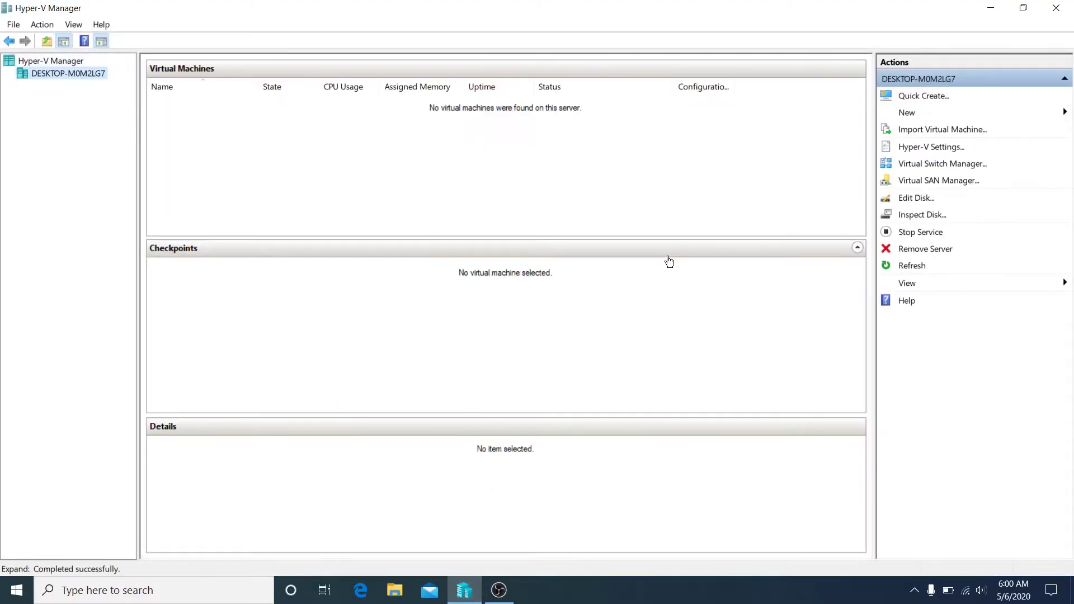
Start the New Virtual Machine Wizard and name the machine VM 1.
left_click(907, 116)
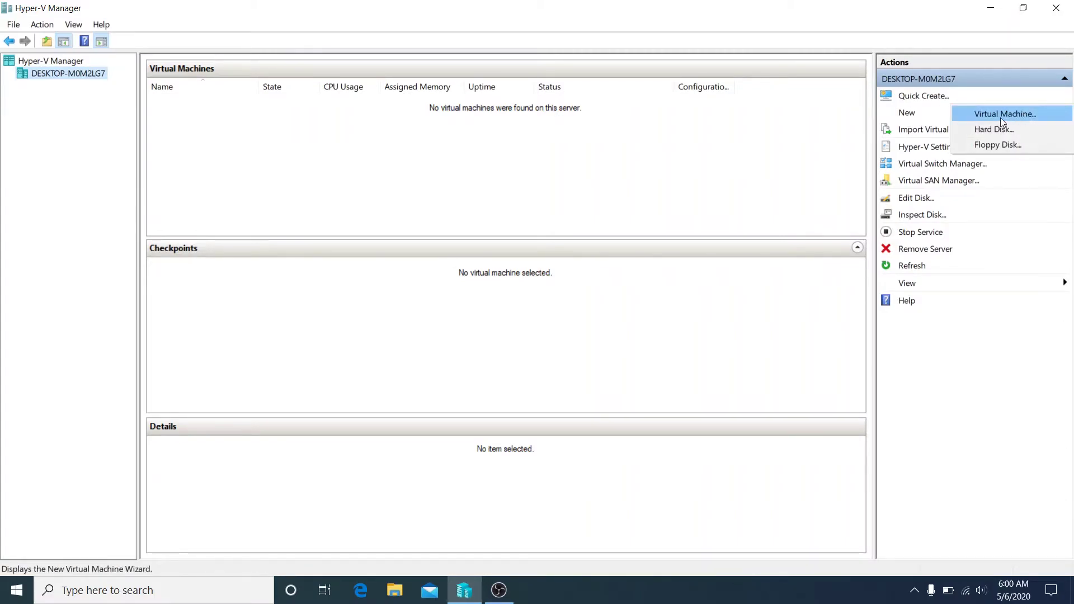
left_click(1001, 117)
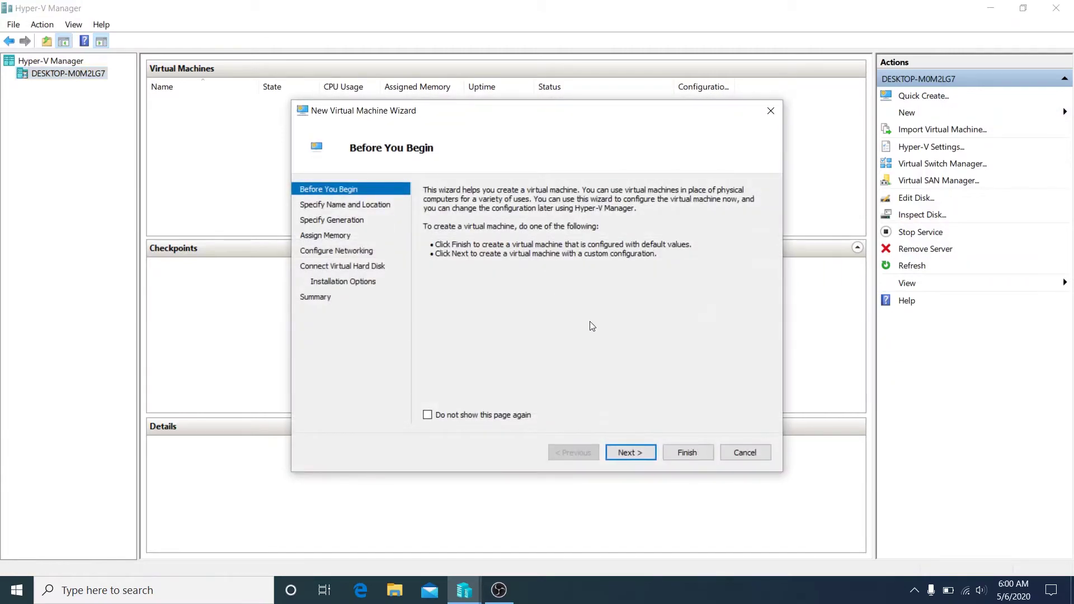
left_click(628, 450)
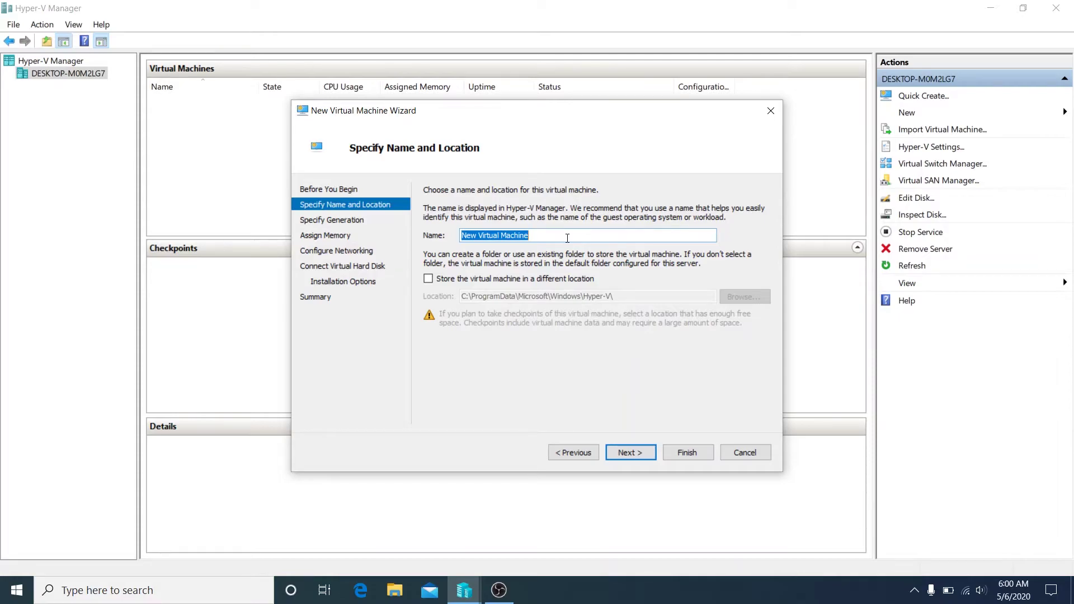
type("VM")
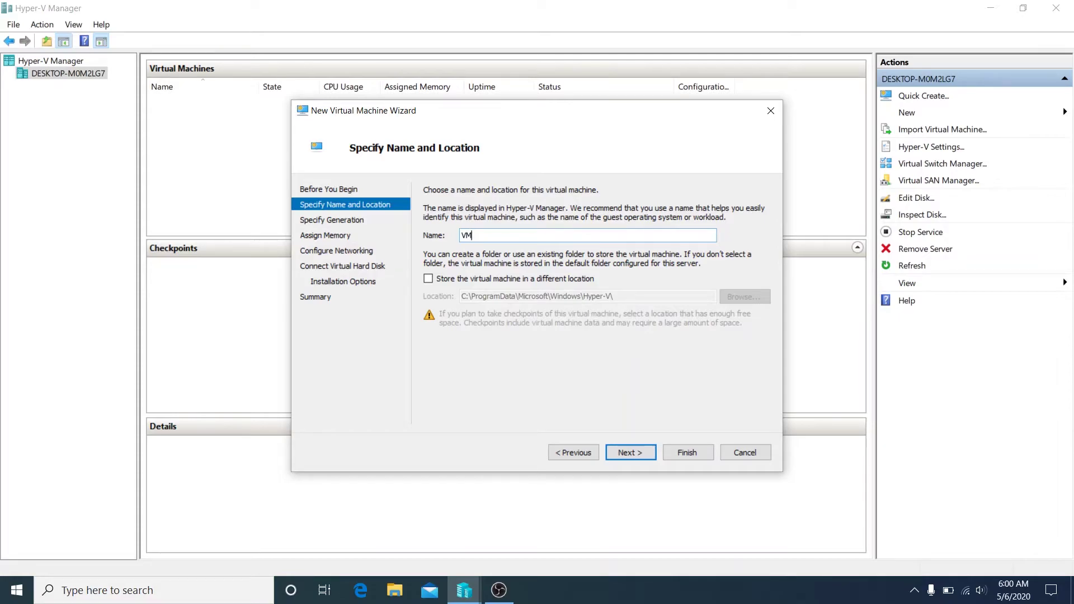
type(" 1")
left_click(625, 452)
Keep the default generation, set 2048 MB startup memory, and leave networking Not Connected.
left_click(625, 452)
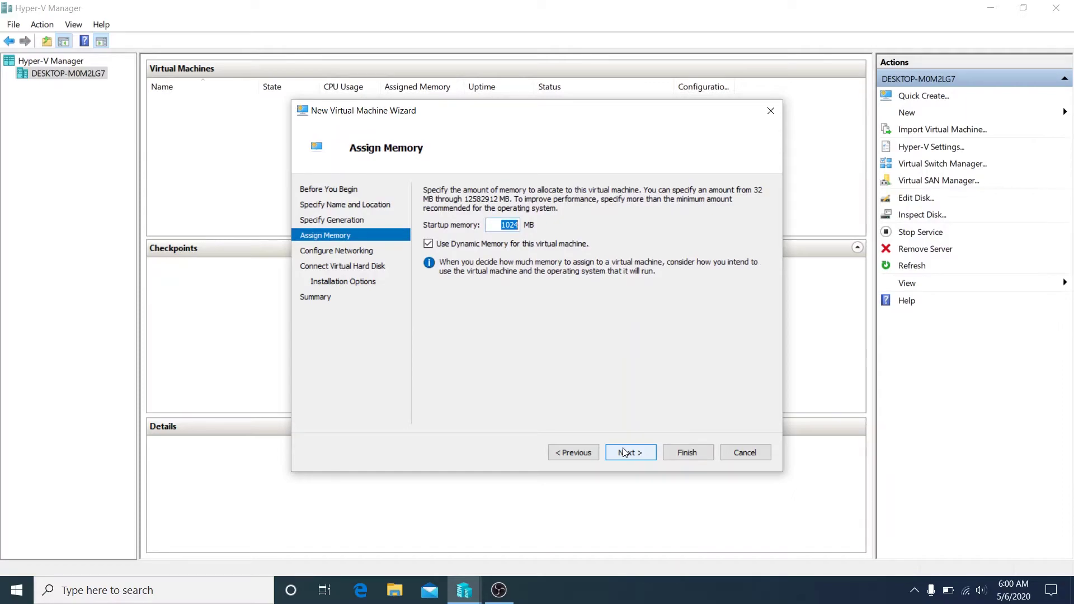
type("2048")
left_click(624, 454)
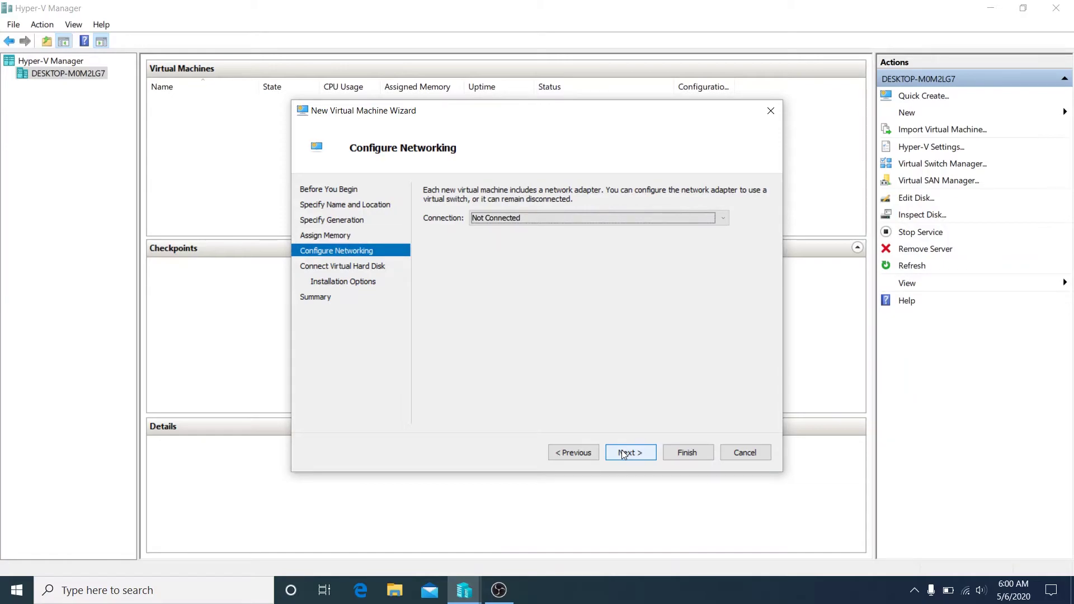
left_click(623, 454)
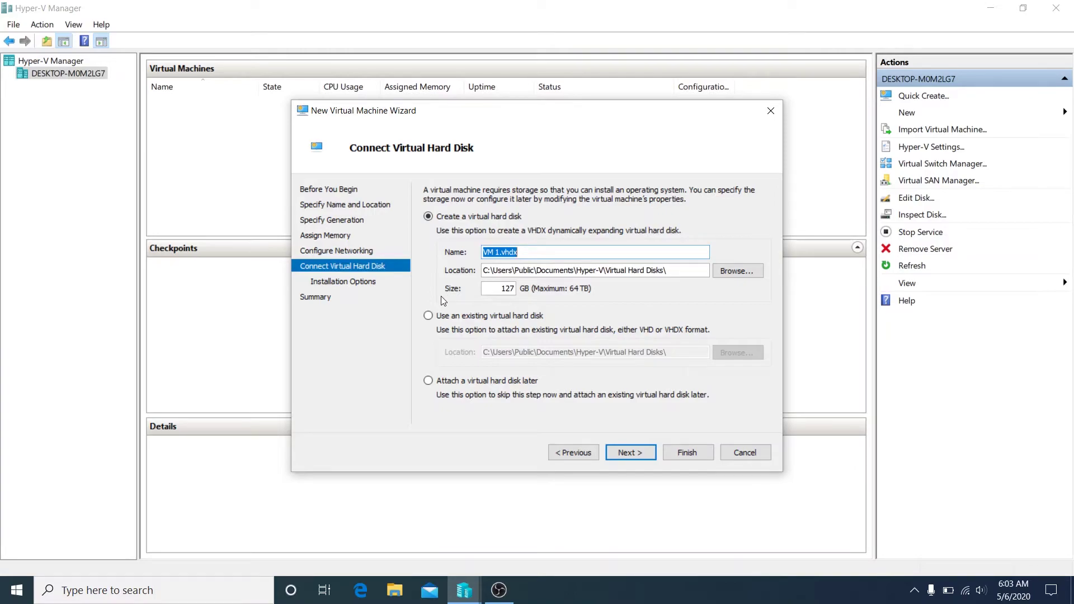
Attach the existing disk F:\Hyper v Test\TEST.VHDX and finish creating VM 1.
left_click(429, 316)
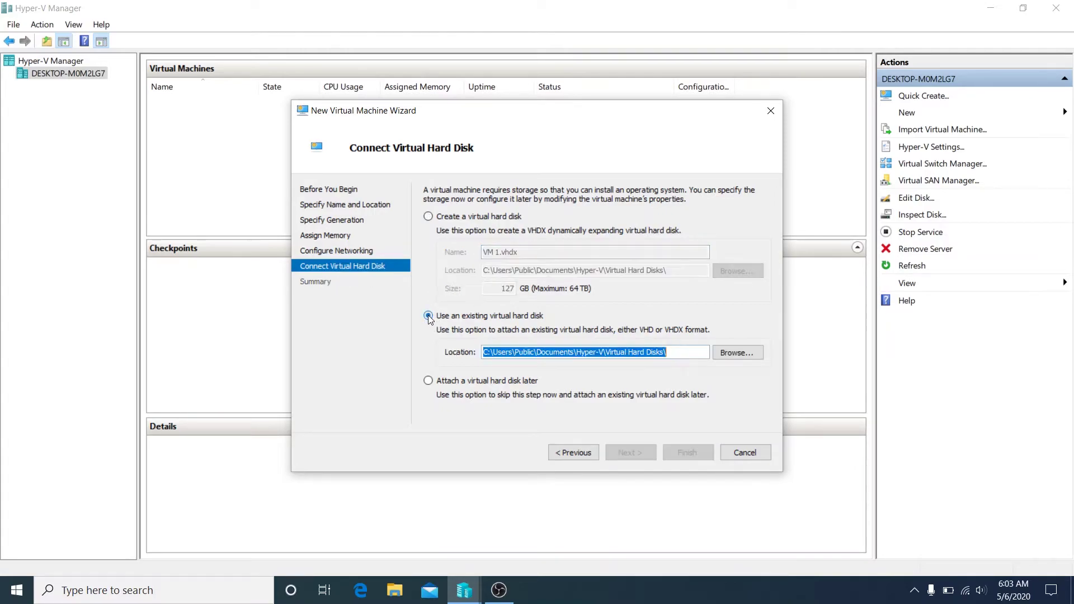
left_click(726, 355)
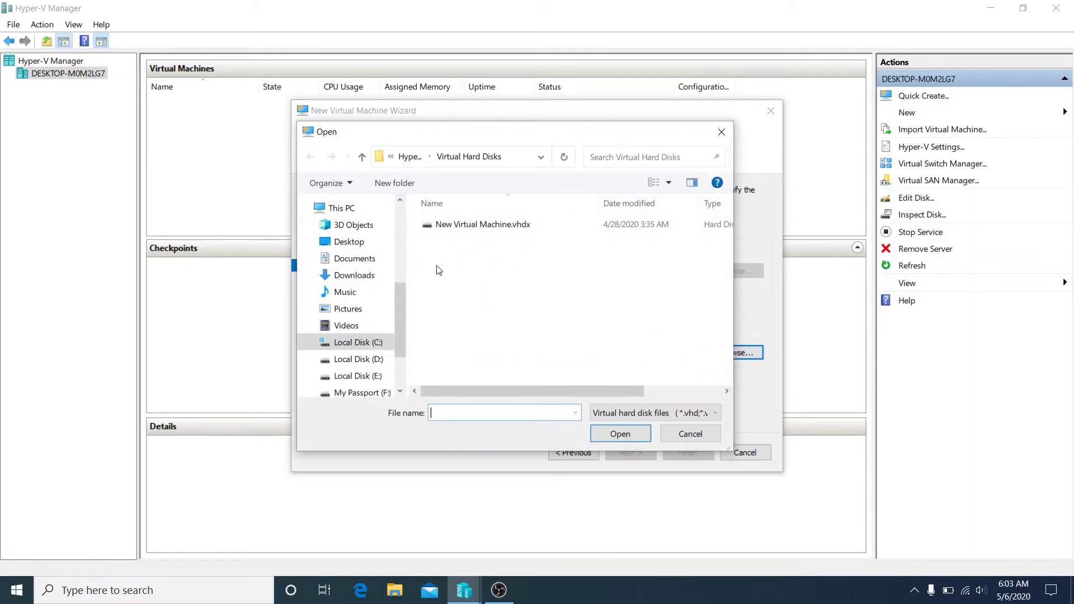
left_click_drag(404, 315, 404, 343)
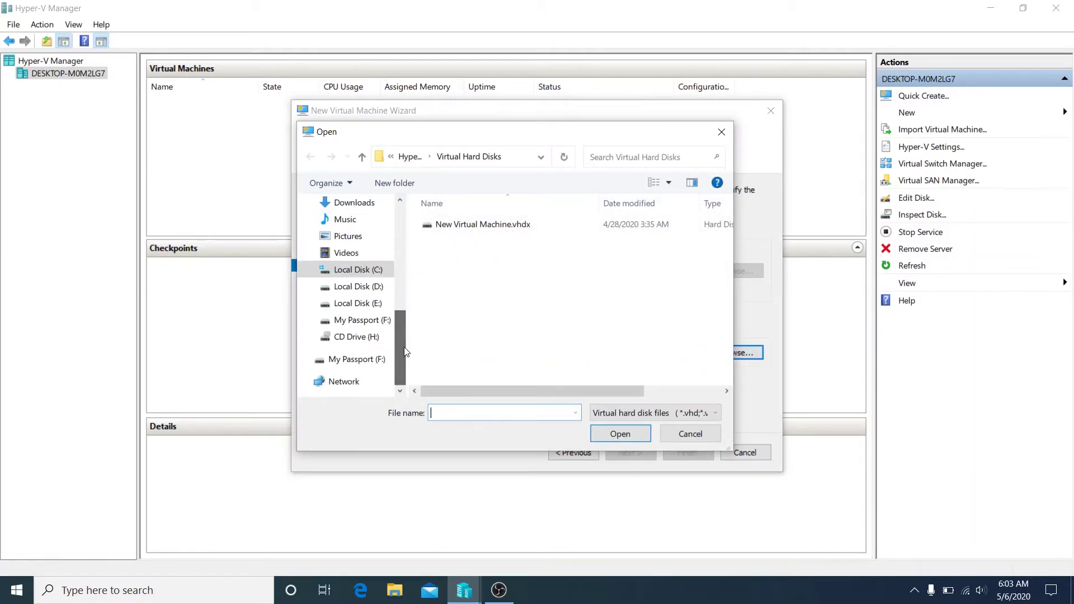
left_click(369, 320)
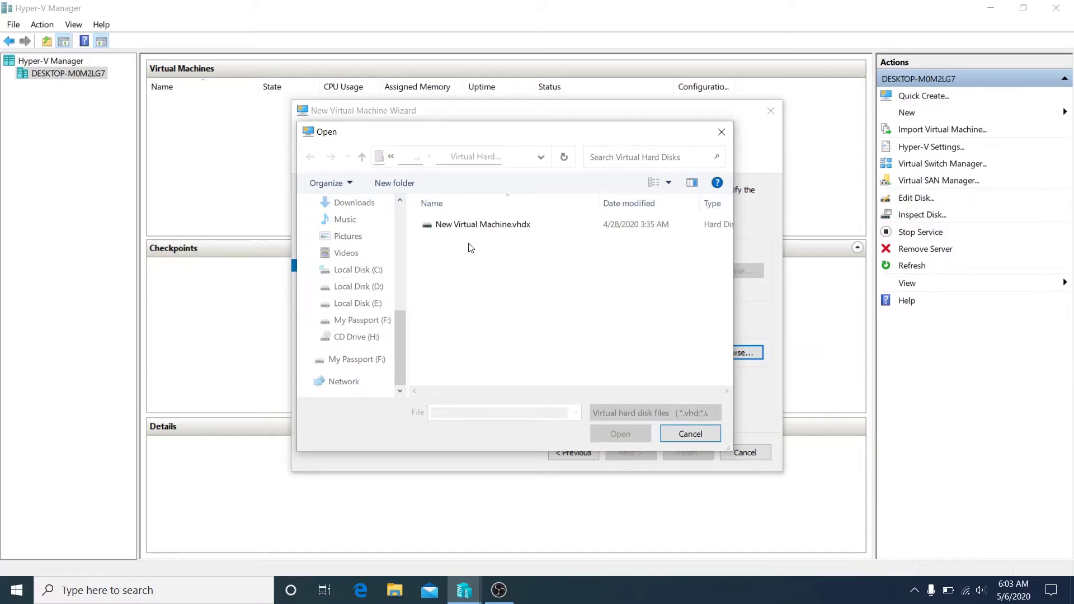
double_click(465, 242)
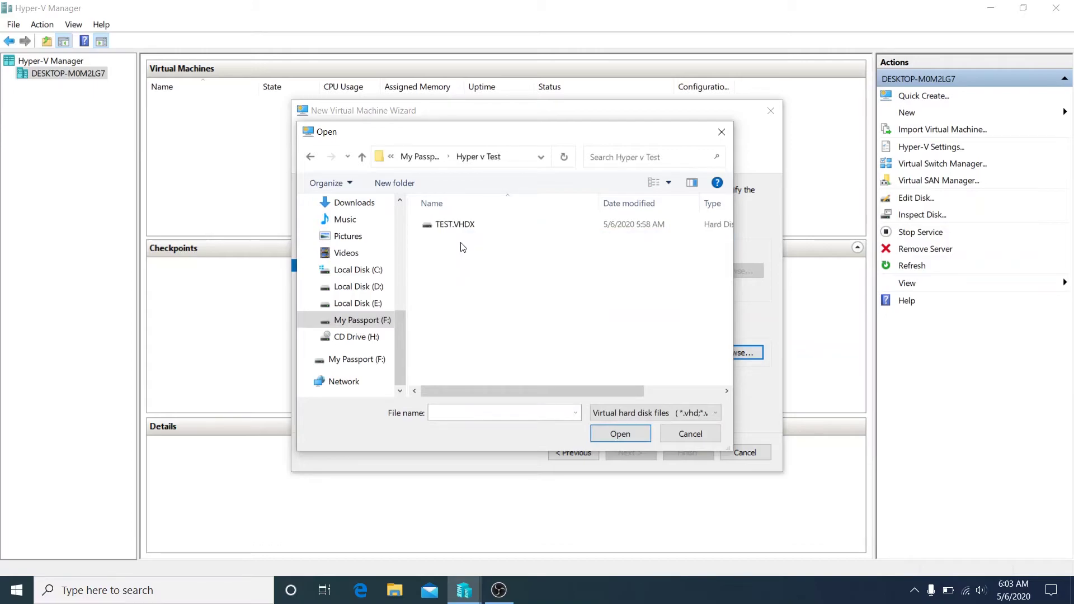
double_click(455, 224)
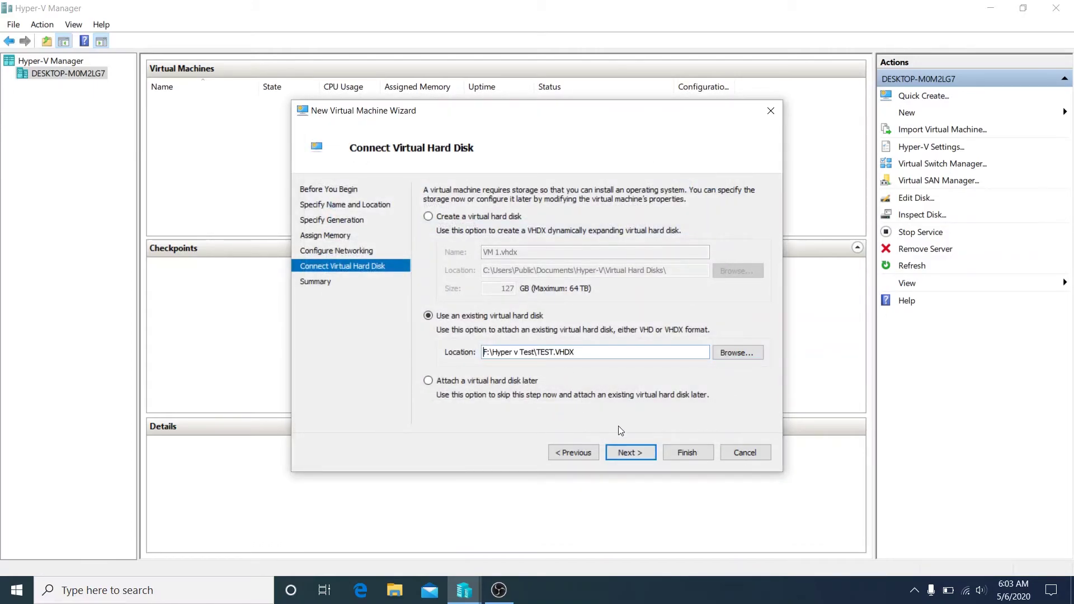
left_click(630, 451)
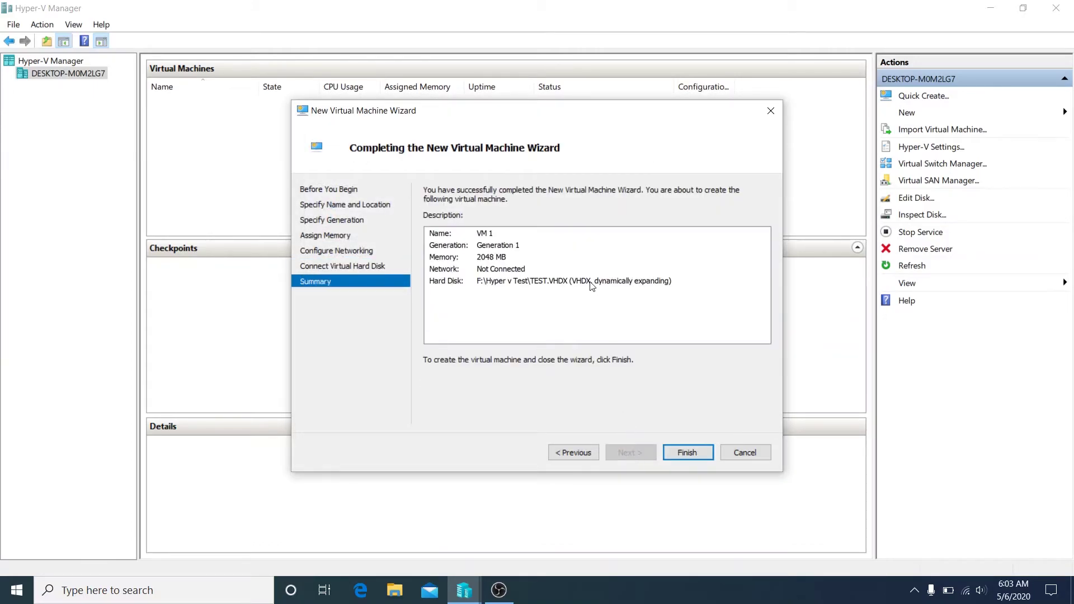
left_click(681, 453)
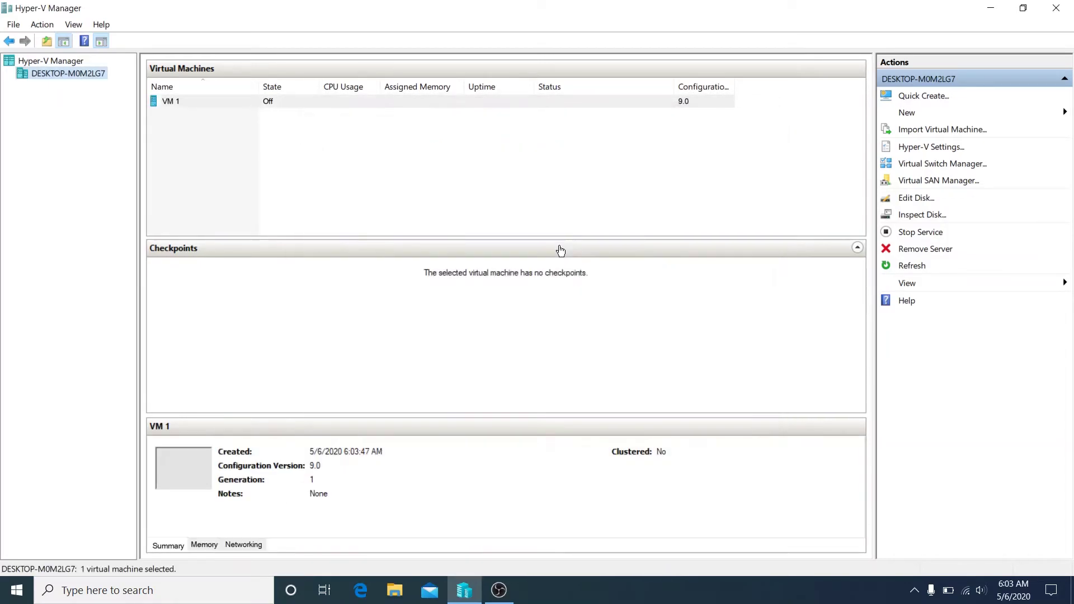
Start VM 1 from its context menu and connect to its console.
left_click(194, 104)
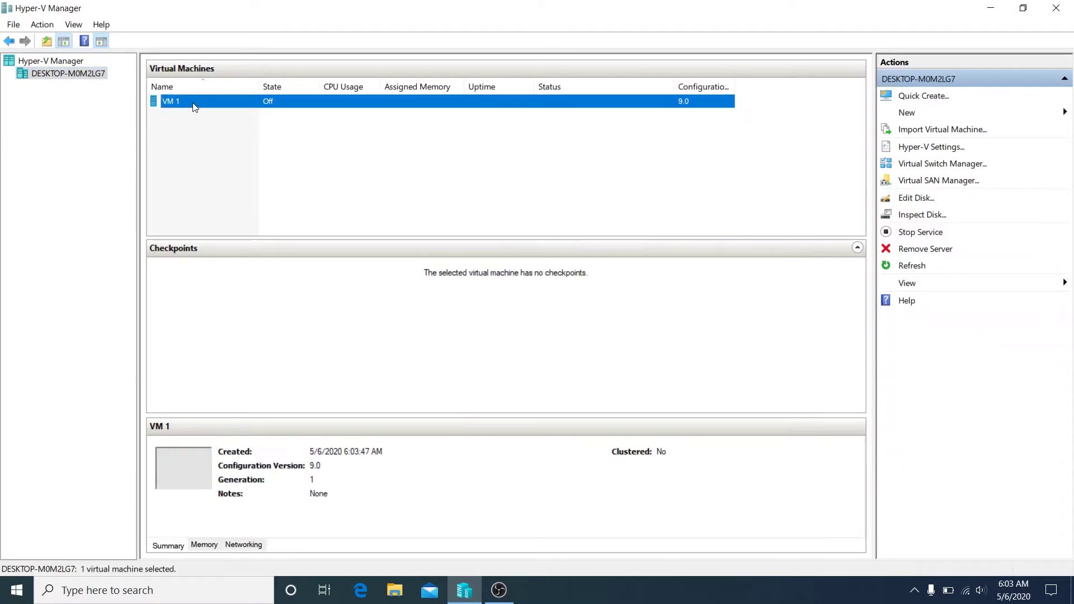
right_click(194, 104)
left_click(235, 154)
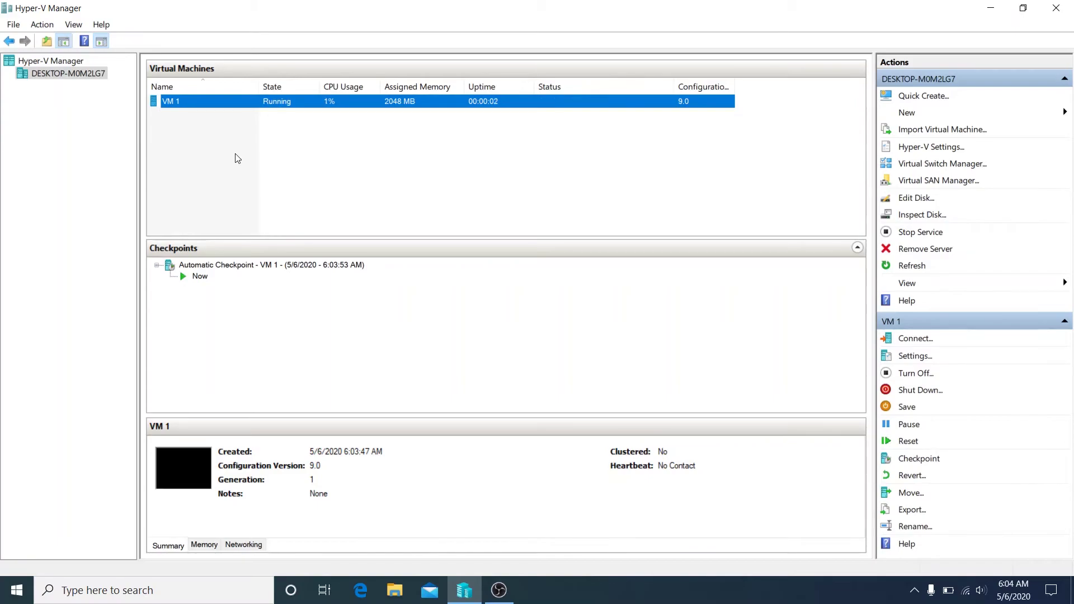
double_click(183, 469)
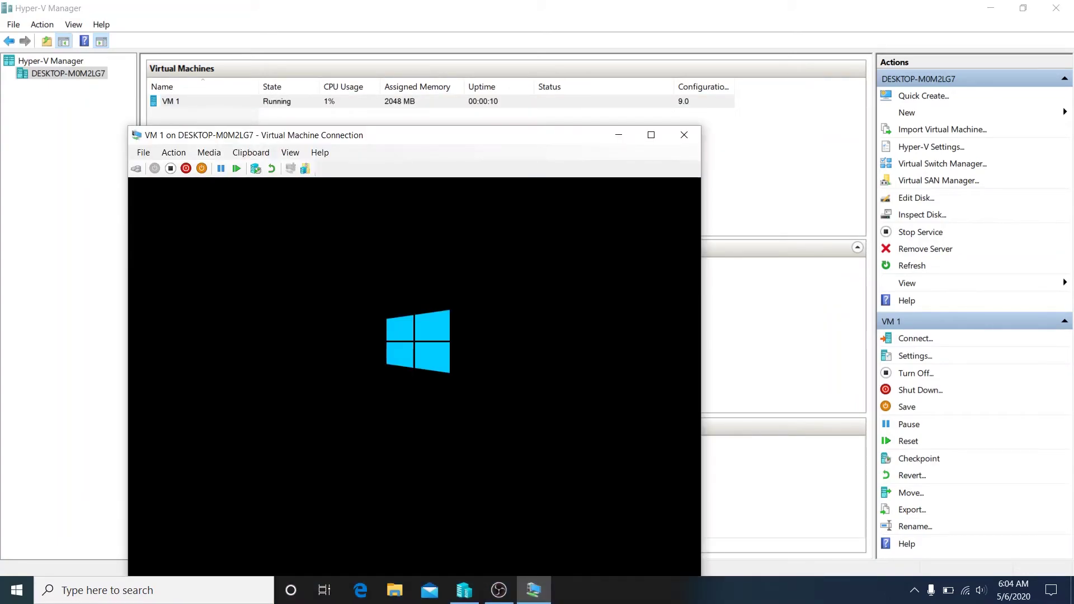
Move the VM console window up and wait for the Windows sign-in screen.
left_click_drag(450, 143, 487, 57)
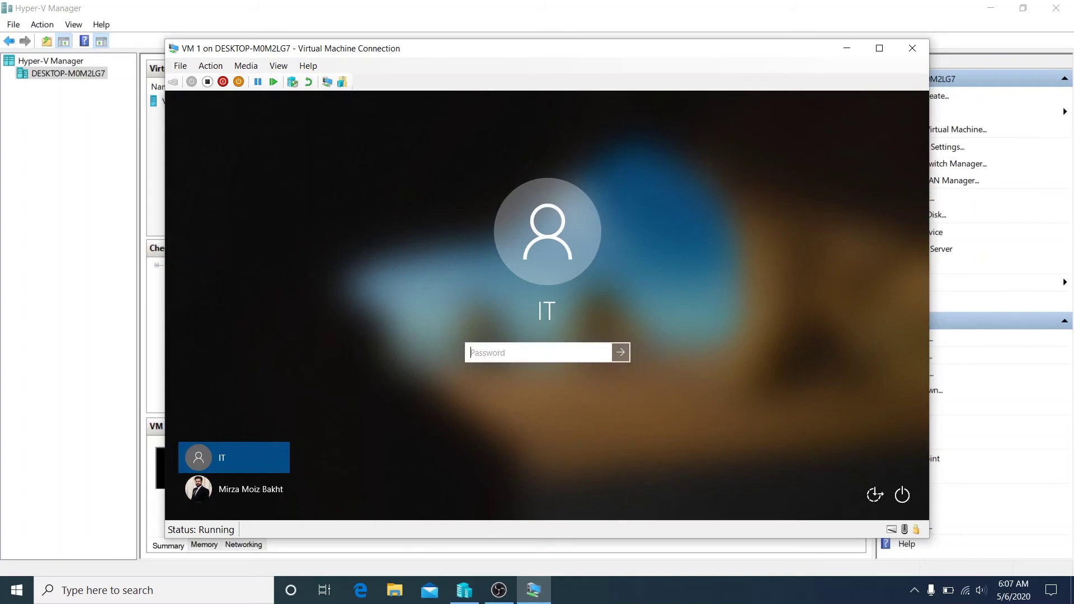
Sign in to Windows in VM 1 with the account password and bring up File Explorer.
type("1234")
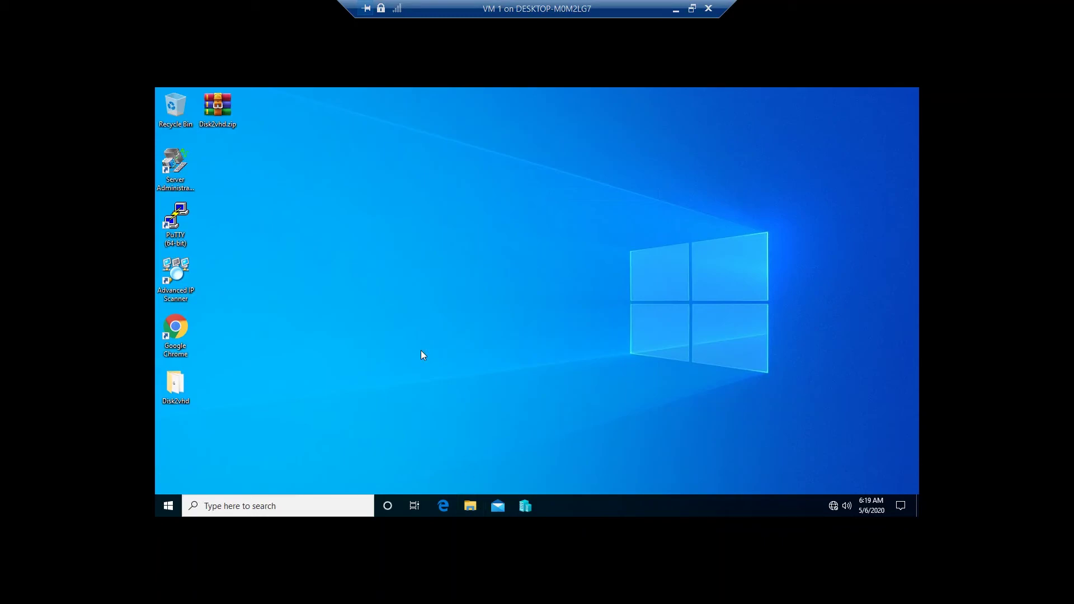
key("super+e")
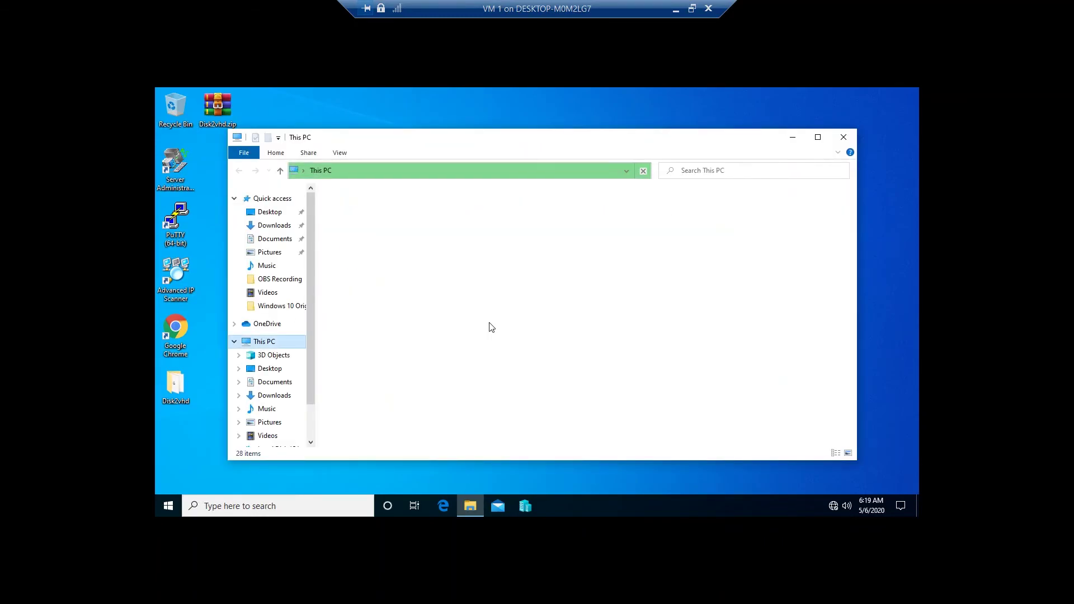